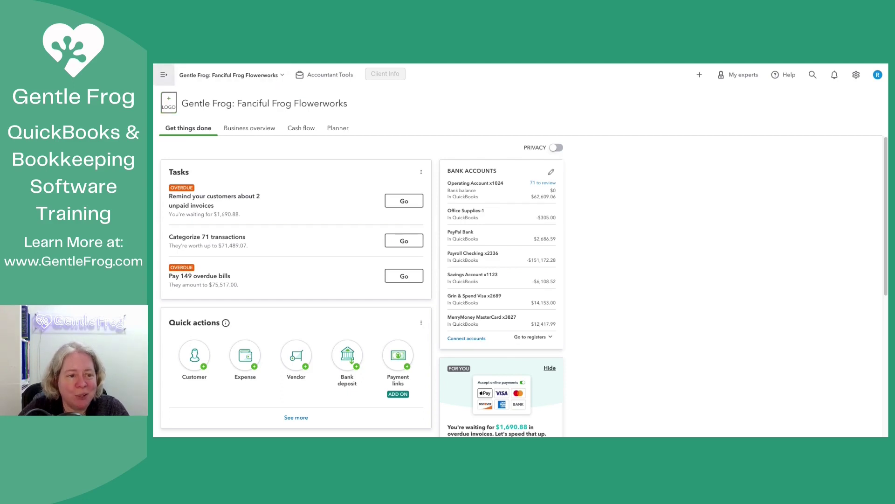
Go to the Apps overview page through the left navigation menu
click(164, 75)
mouse_move(196, 383)
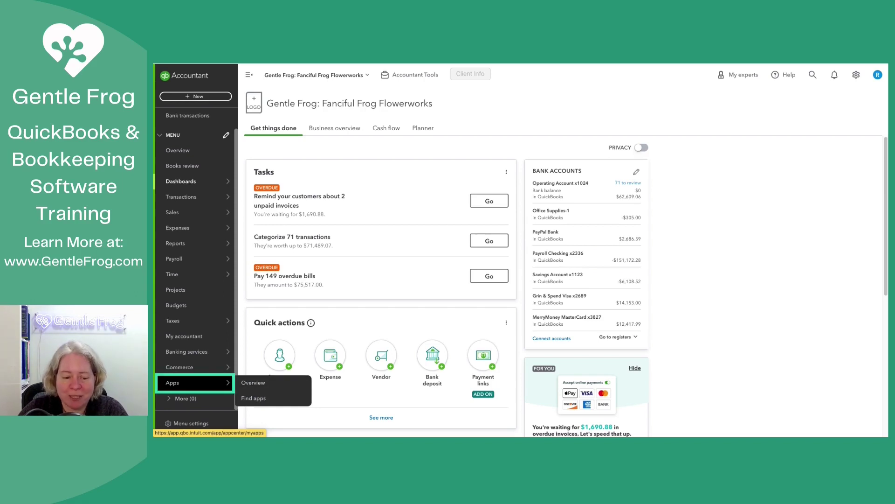
click(254, 383)
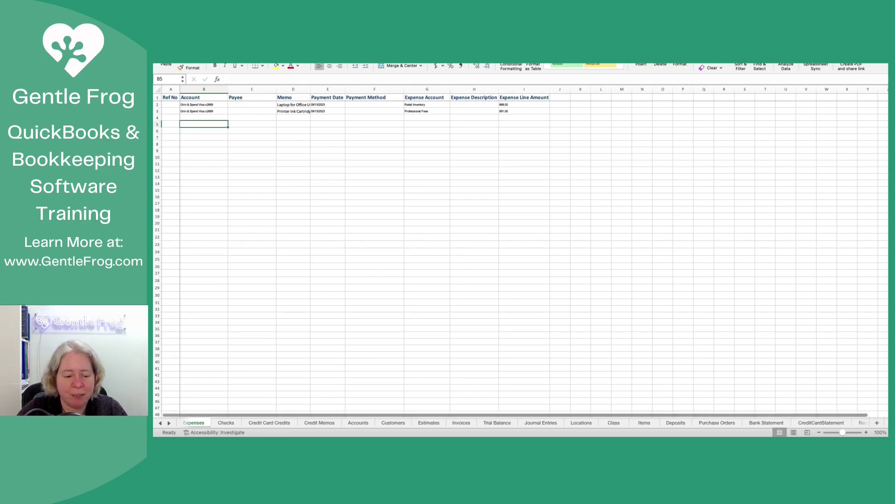
scroll(513, 423, left, 1)
scroll(513, 422, left, 1)
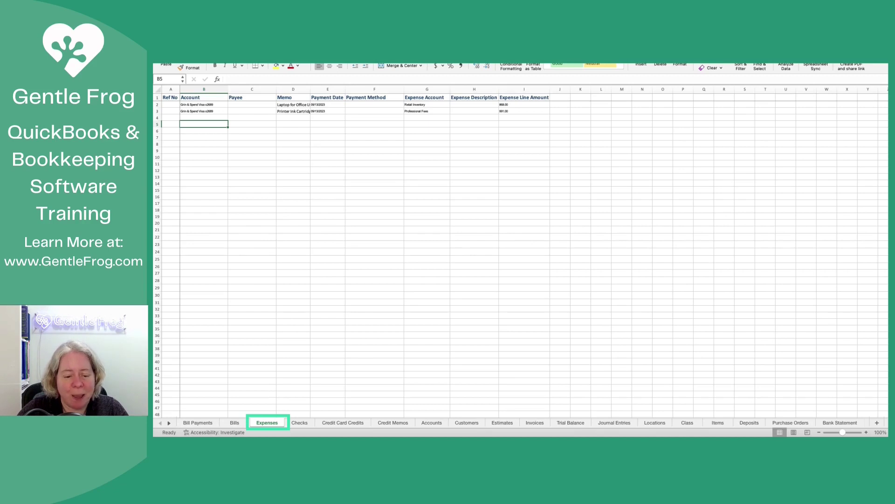
key(ctrl+Page_Down)
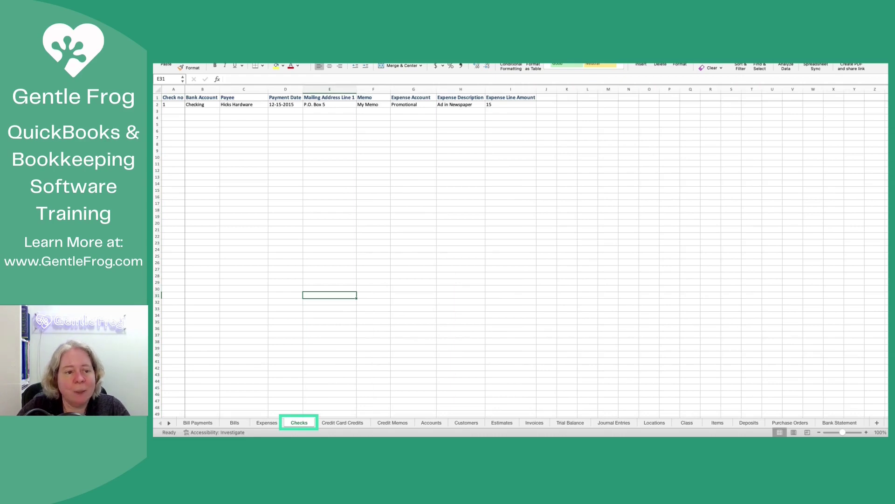
click(173, 105)
key(Right)
key(Right)
key(Right)
key(Right)
key(Right)
key(Right)
key(Right)
key(Right)
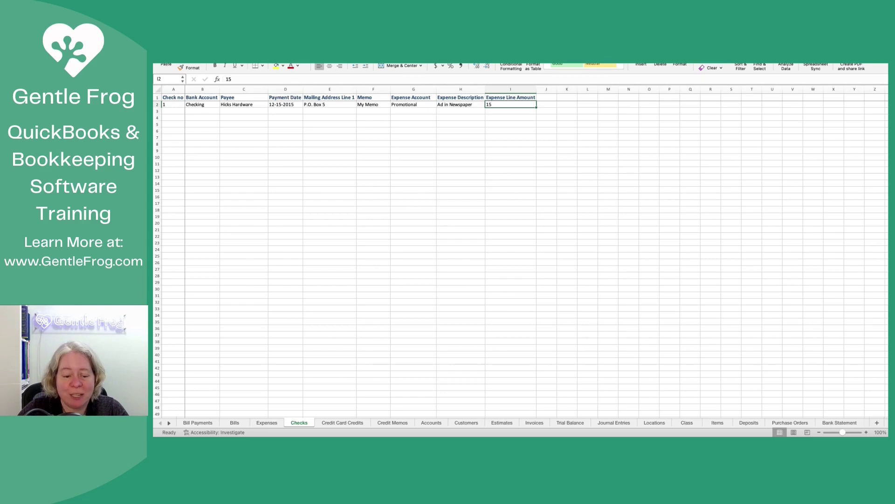
key(ctrl+Page_Up)
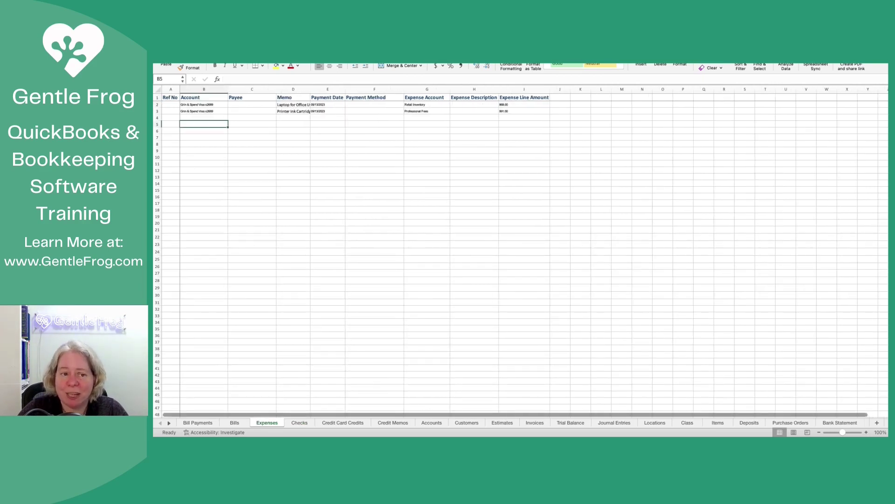
drag(204, 97, 229, 140)
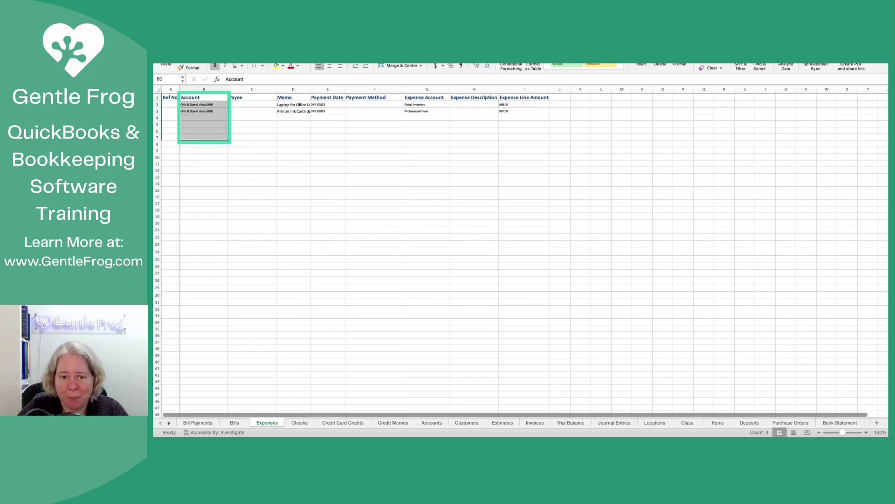
drag(426, 97, 449, 140)
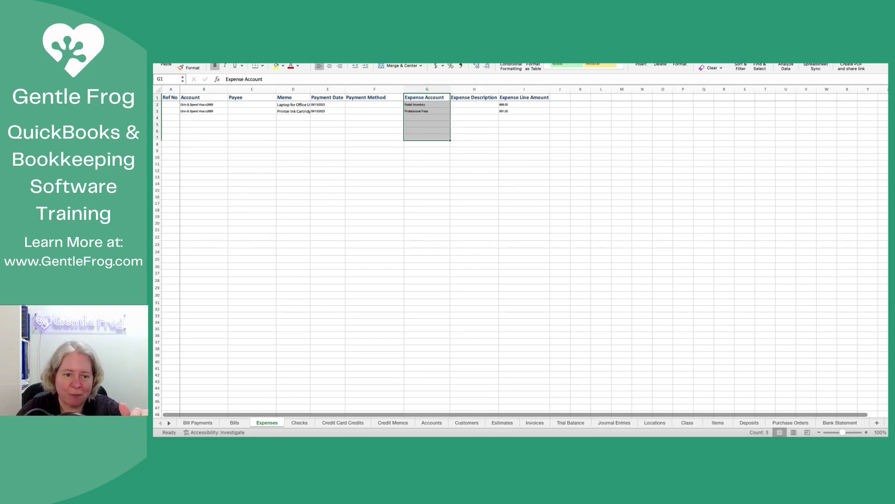
click(204, 111)
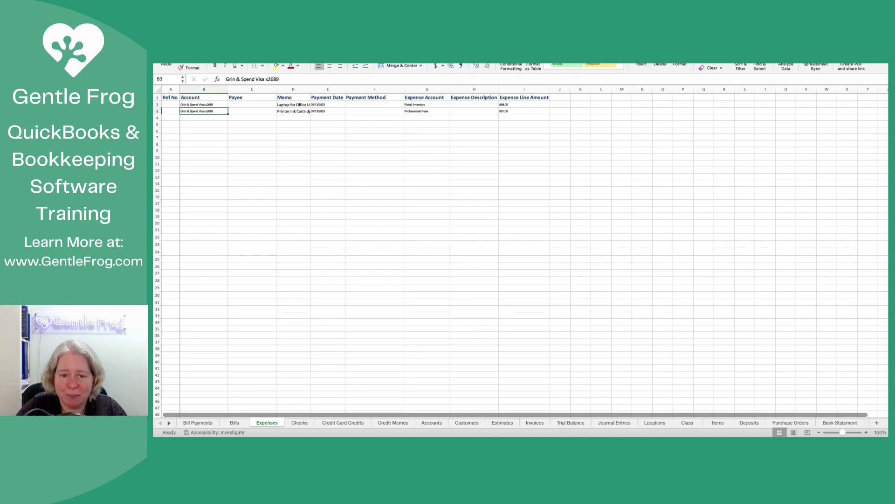
key(Right)
key(Right)
key(Right)
key(Right)
key(Right)
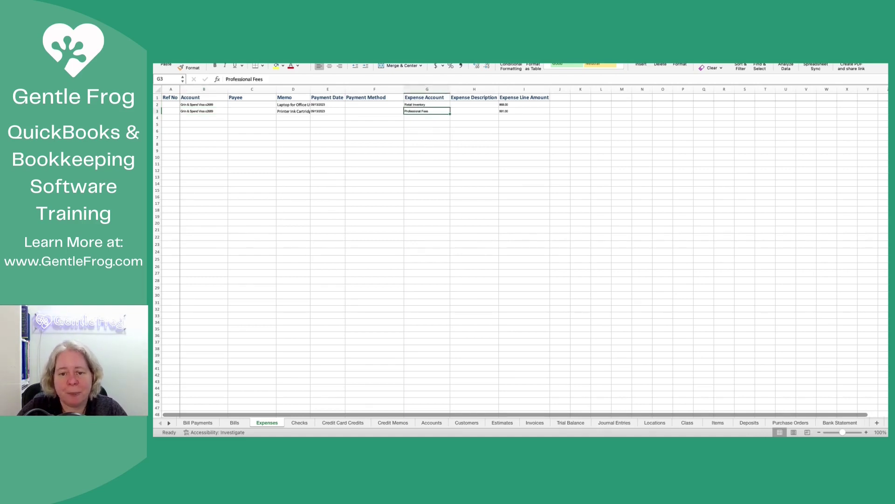
key(Right)
key(Right)
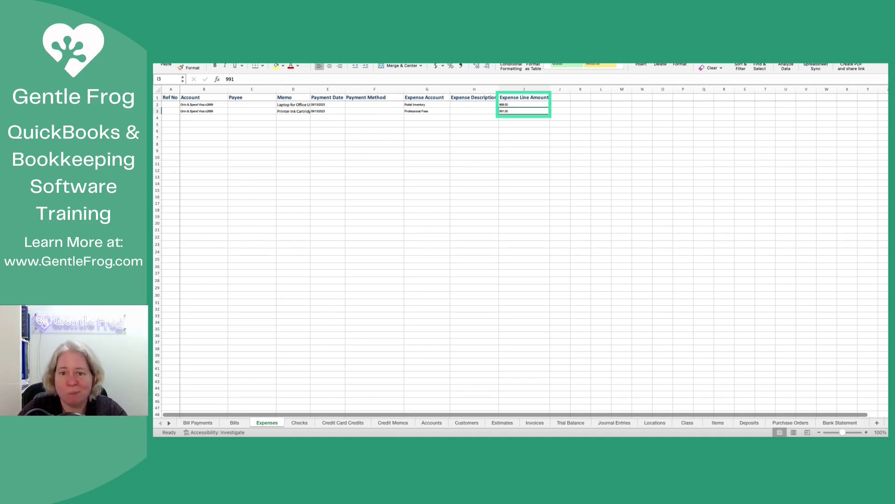
click(374, 105)
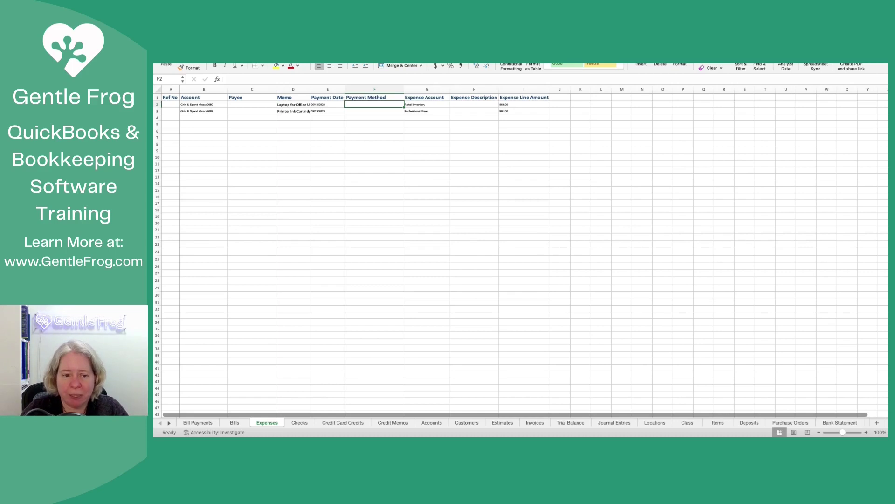
key(Left)
key(Left)
key(Right)
key(Left)
key(Left)
key(Left)
key(Right)
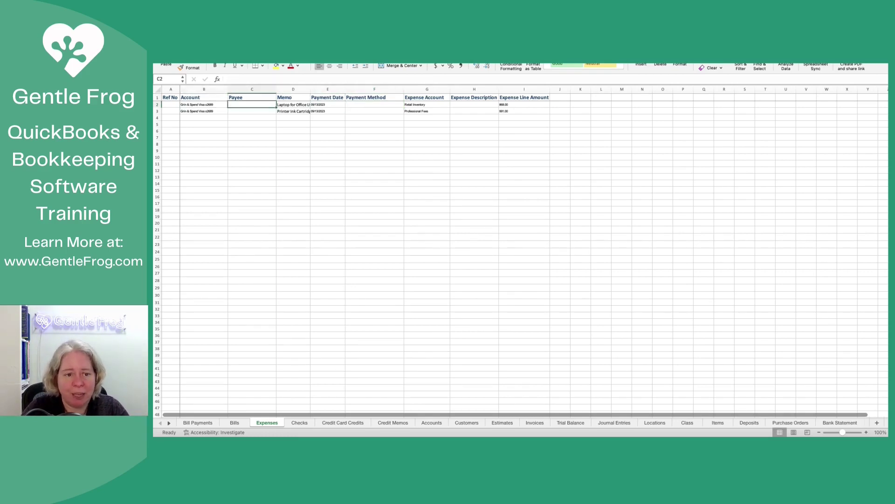
key(Down)
key(Up)
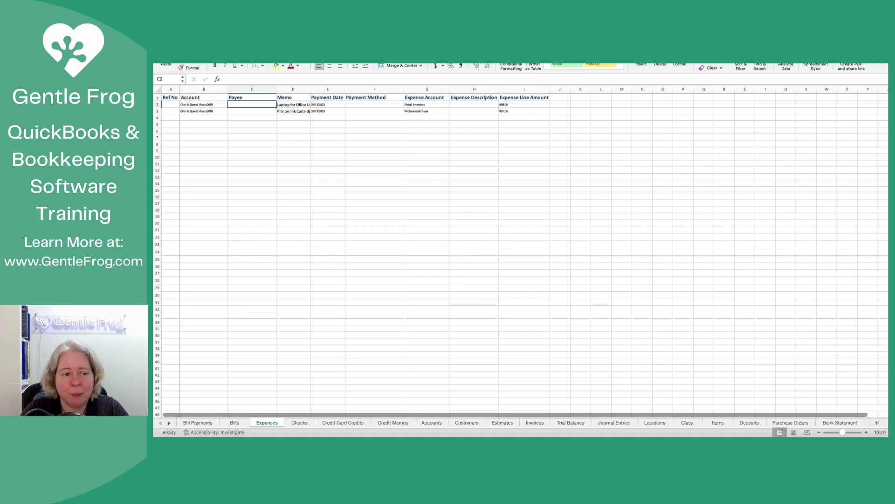
click(170, 105)
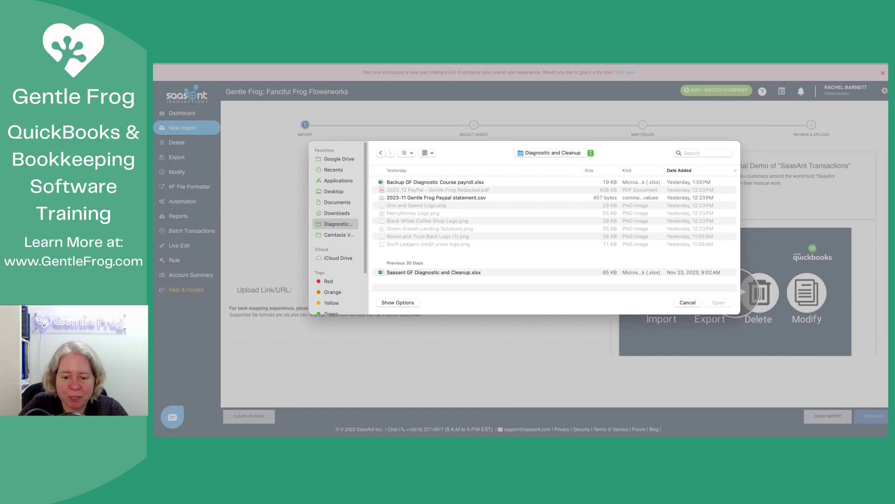
Upload the workbook Saasant GF Diagnostic and Cleanup.xlsx from the Open dialog
click(434, 273)
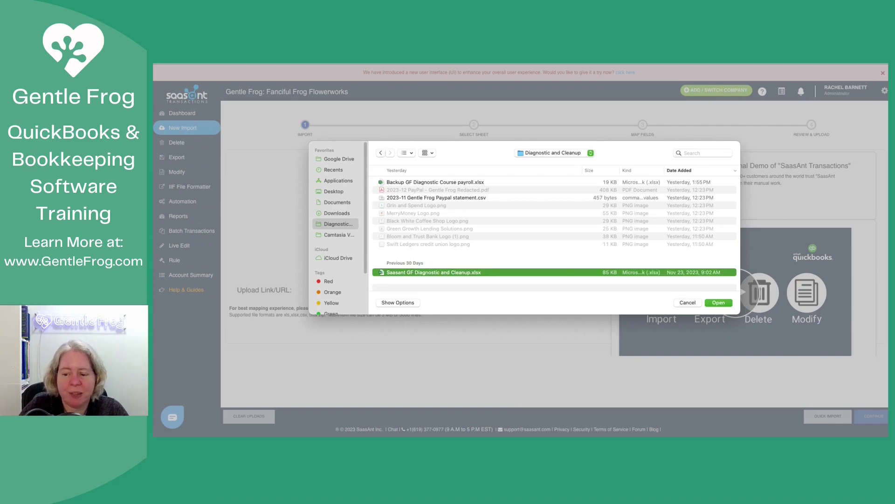
key(Return)
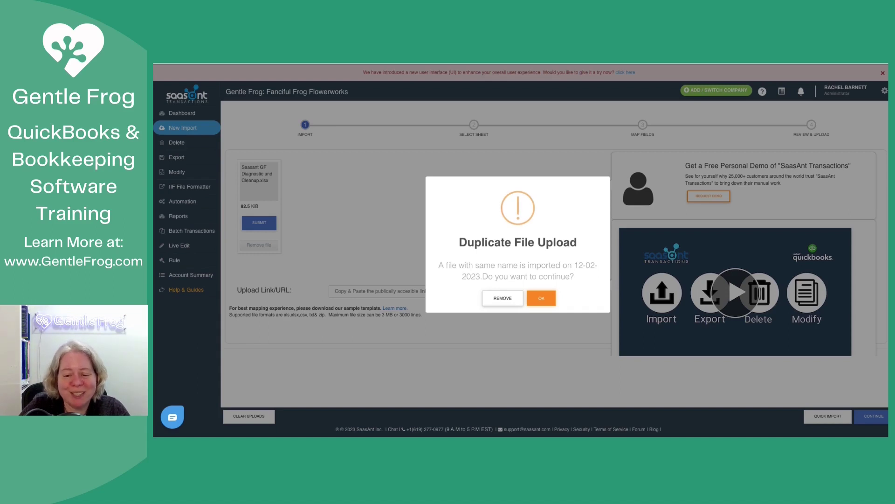
Accept the duplicate upload, then pair the Expenses sheet with the Expenses QuickBooks entity
key(Return)
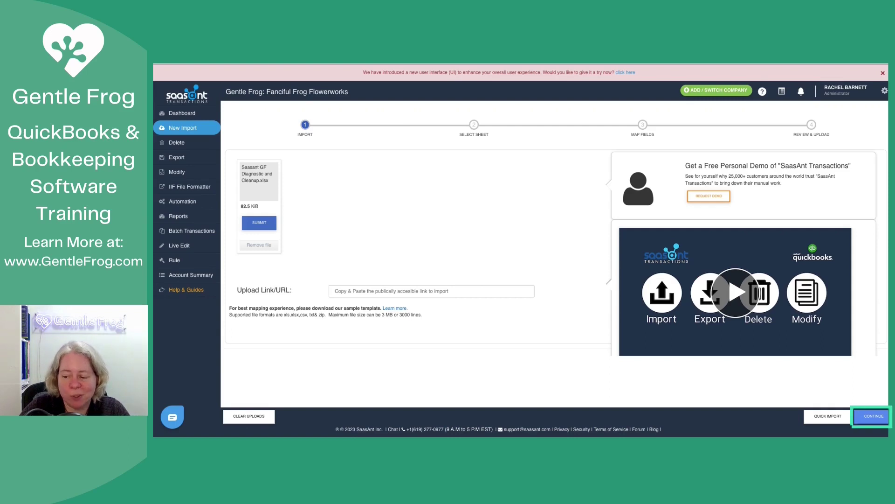
click(874, 416)
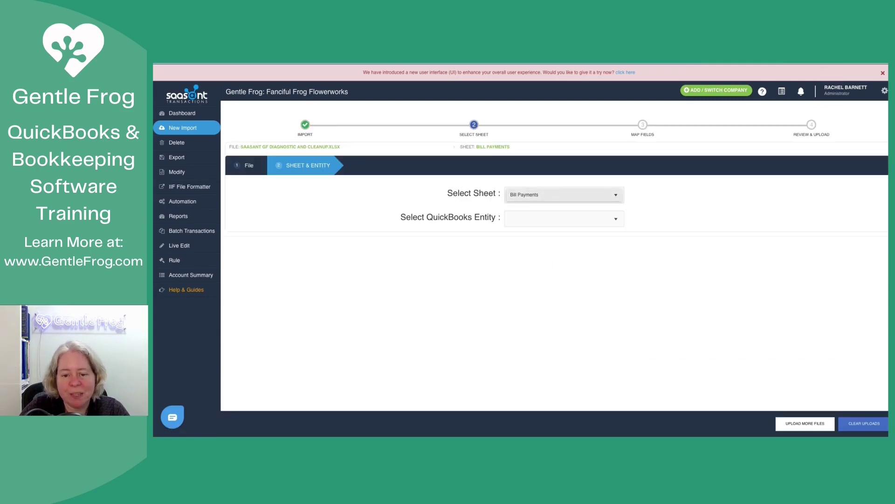
click(564, 194)
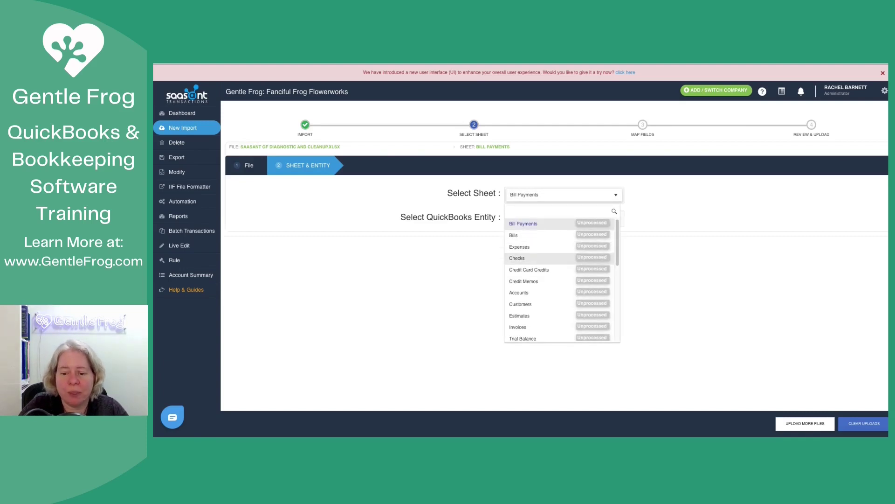
click(520, 246)
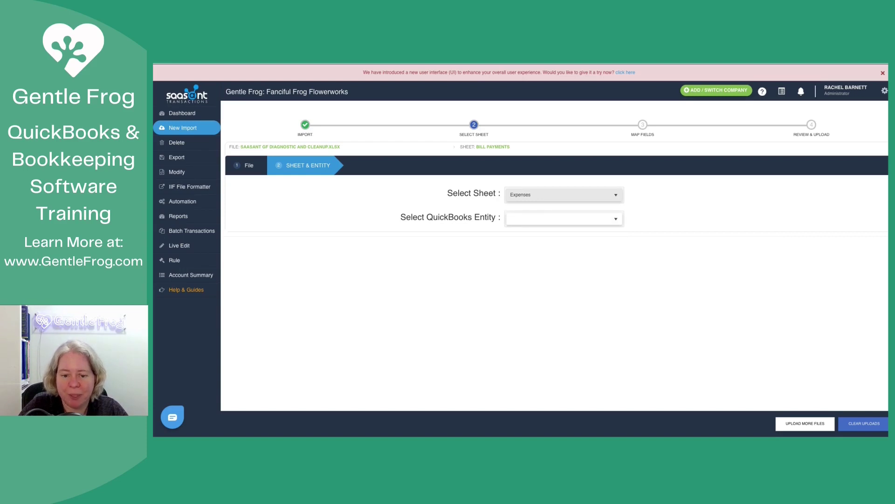
click(564, 219)
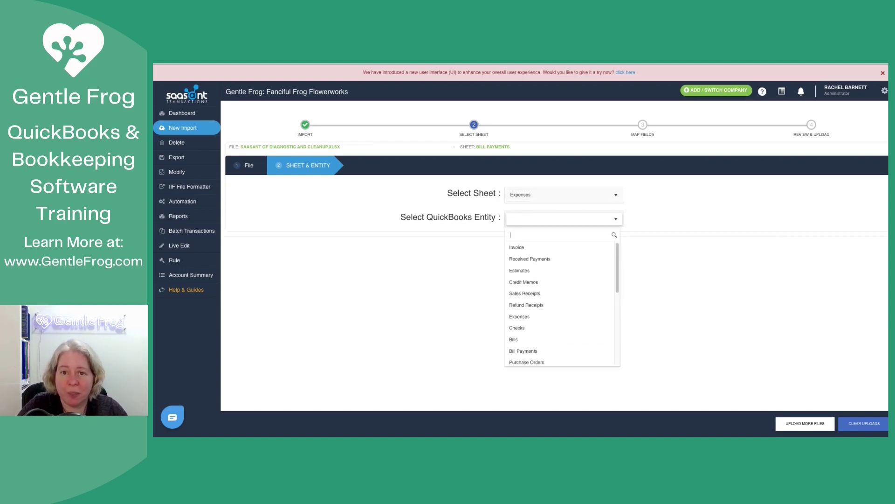
key(Down)
key(Down)
key(Down)
key(Down)
key(Down)
key(Down)
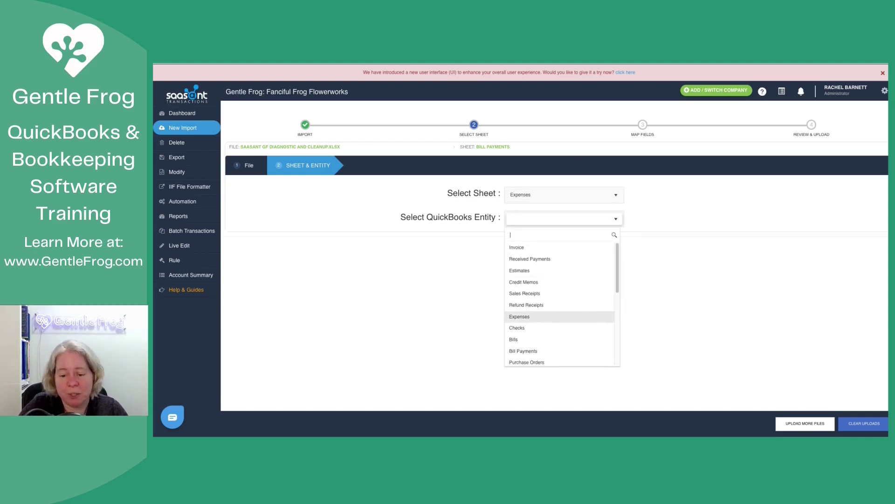
key(Return)
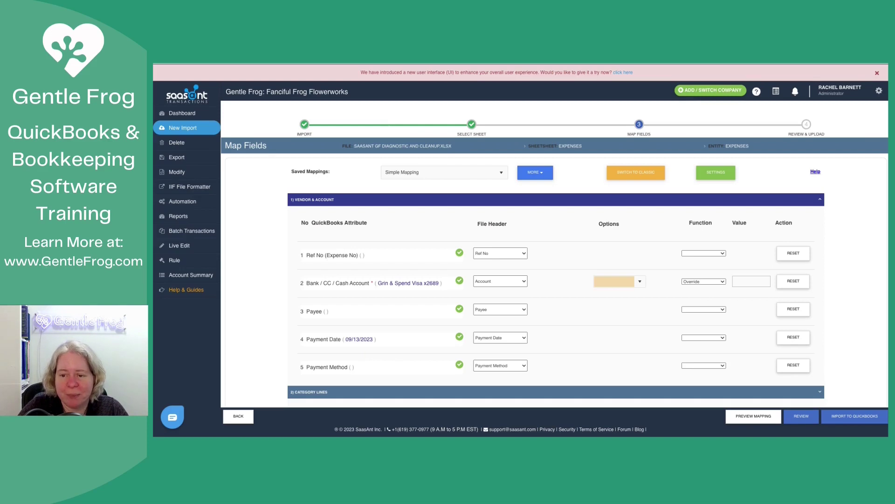
scroll(555, 255, down, 1)
scroll(555, 254, down, 1)
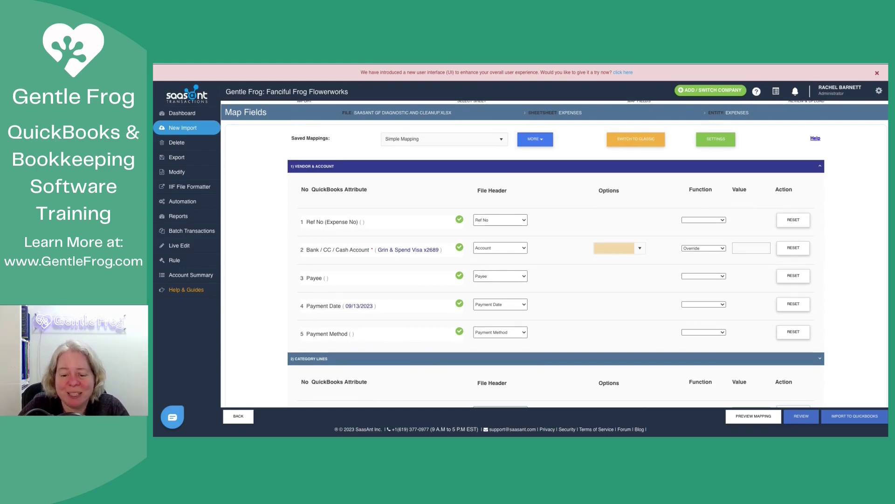
scroll(555, 254, down, 6)
scroll(555, 255, up, 6)
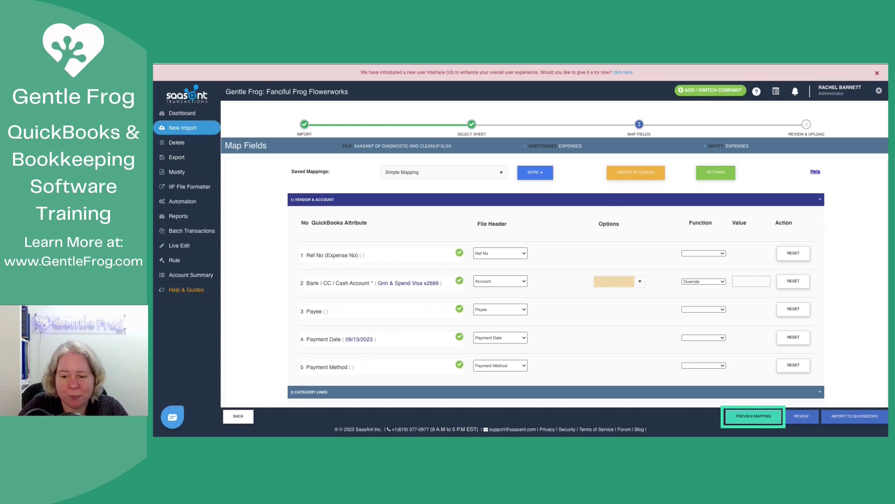
Preview how the field mapping fills an Expense form
click(754, 416)
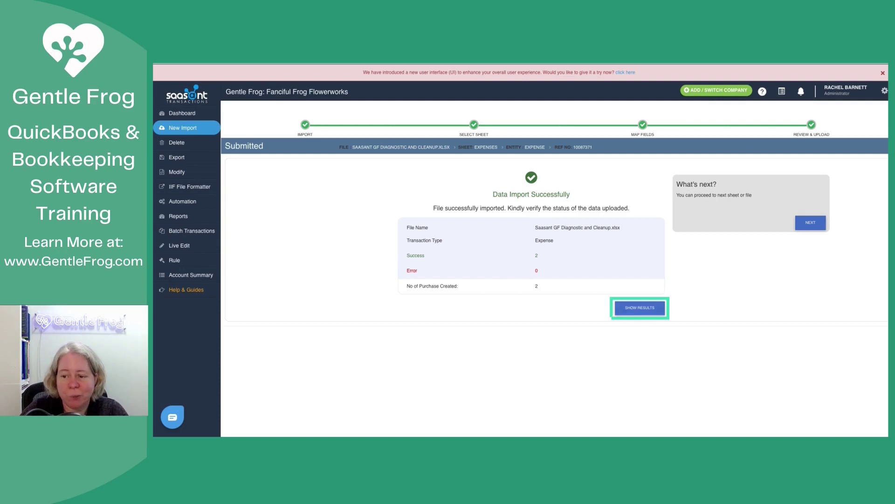
Show the detailed import results and review both imported expense records in the grid
click(640, 308)
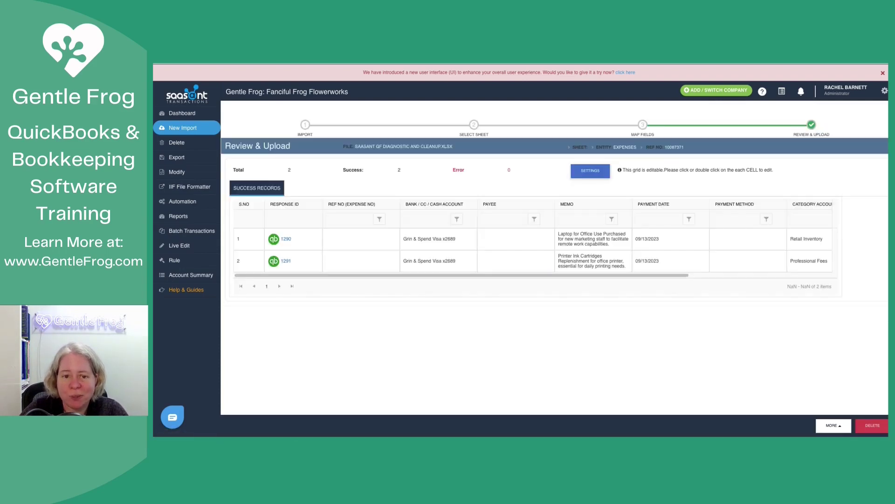
scroll(533, 239, right, 5)
scroll(534, 256, left, 5)
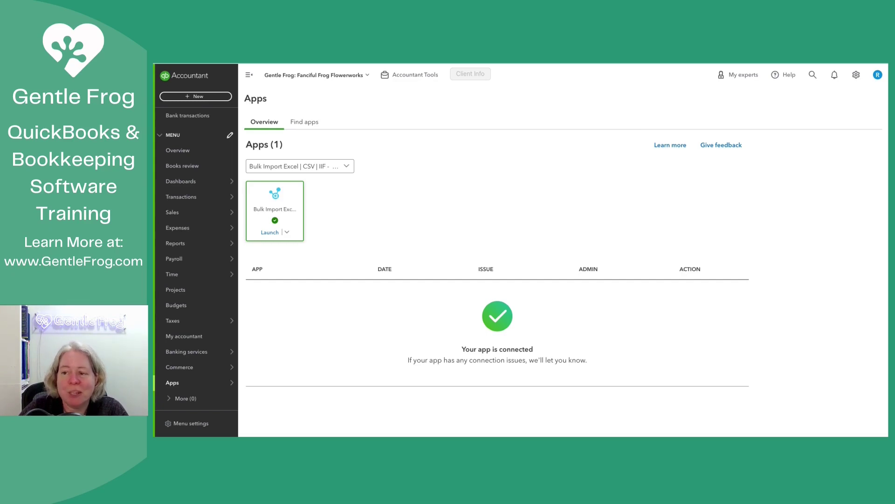
click(813, 74)
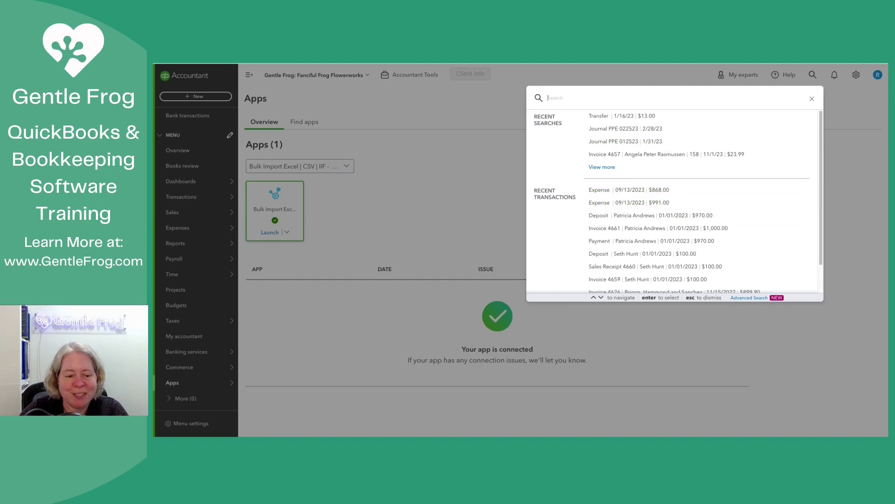
key(Escape)
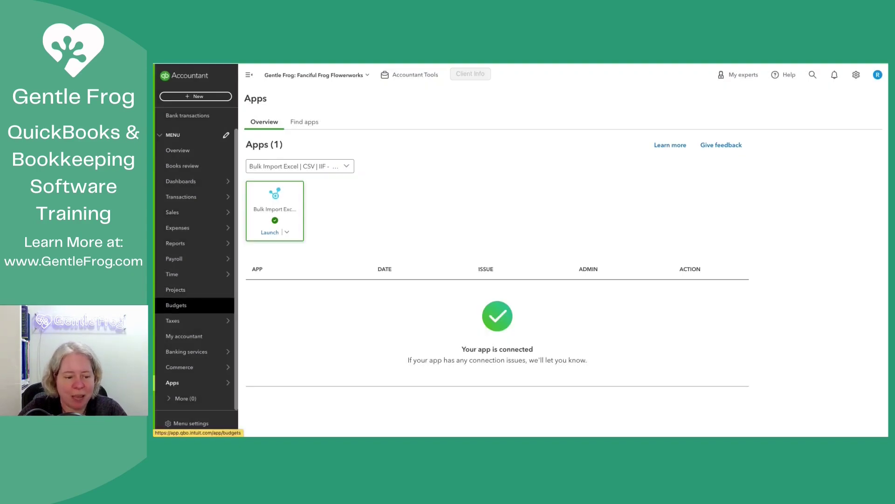
mouse_move(191, 243)
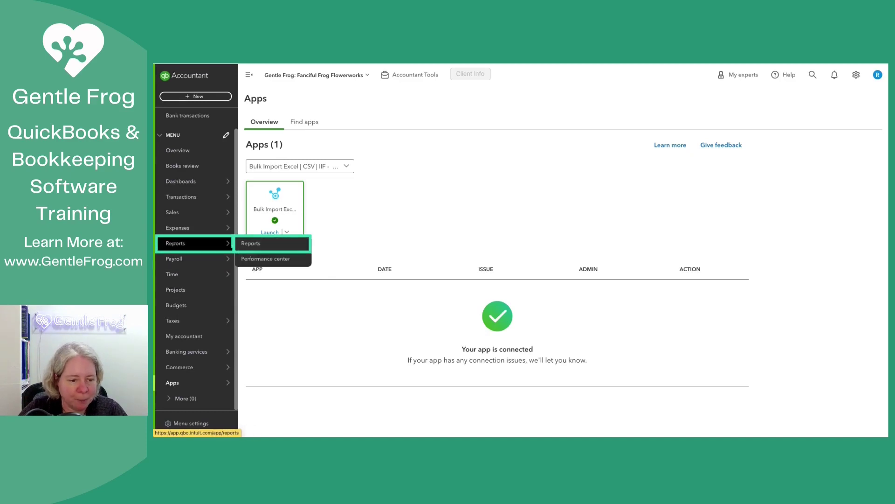
Find the Audit Log report by searching 'aud' on the Reports page and open it
click(261, 243)
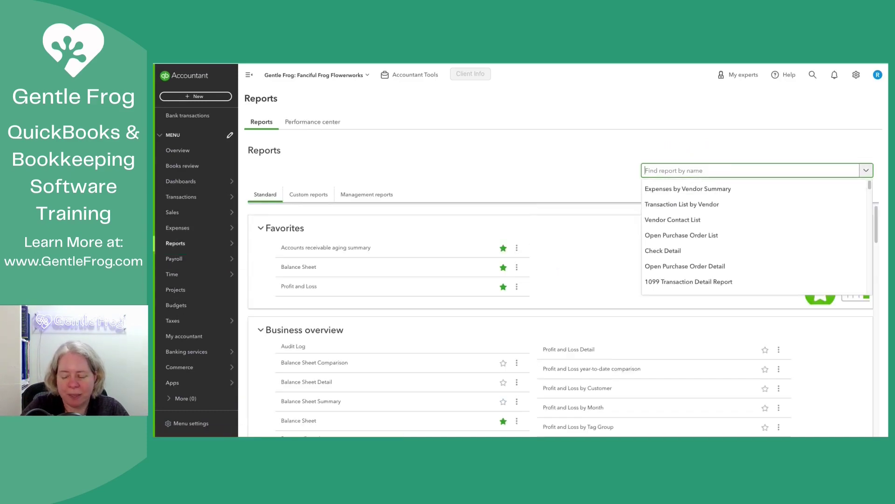
text(aud)
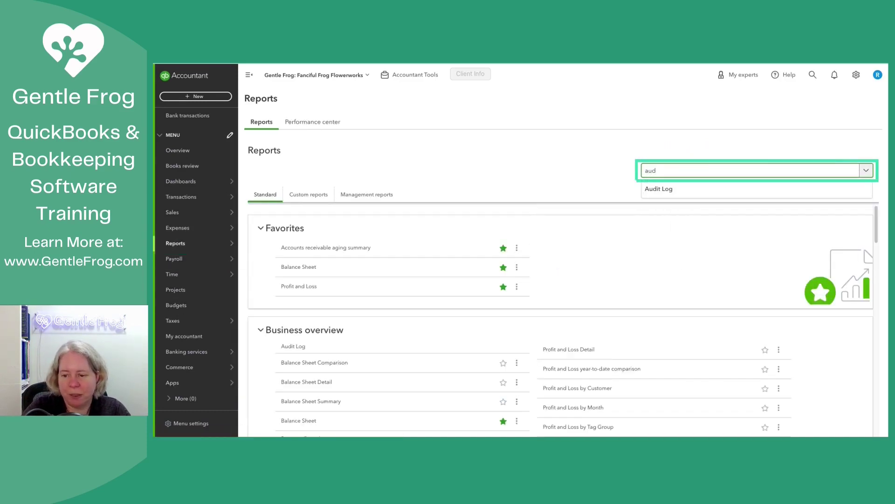
key(Down)
key(Return)
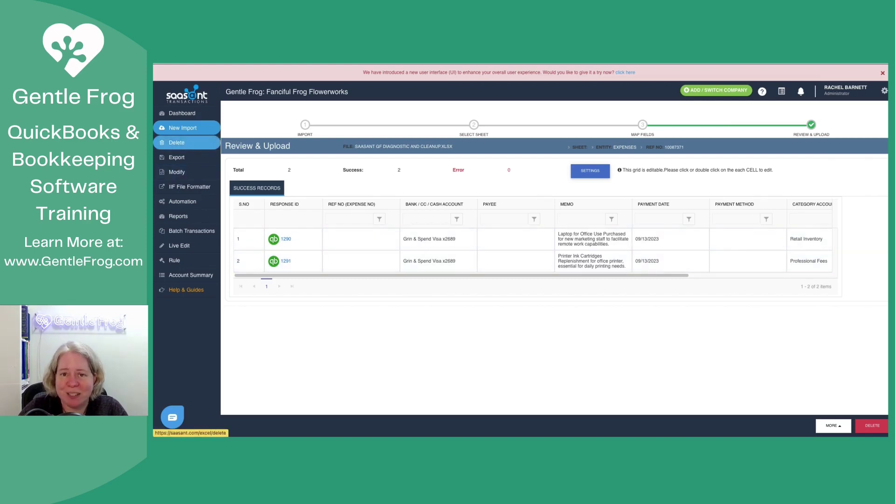
Load the latest Expenses import on the Delete page and check transactions 1290 and 1291
click(182, 142)
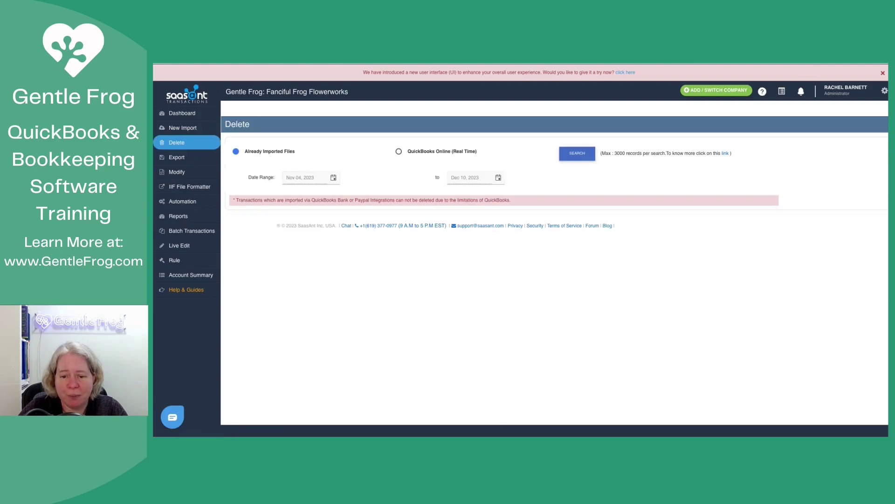
click(577, 153)
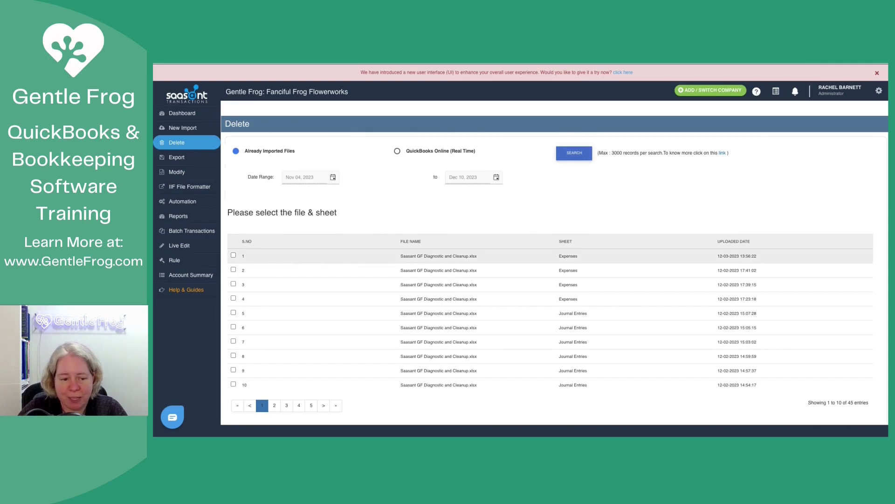
click(439, 255)
click(235, 283)
click(235, 260)
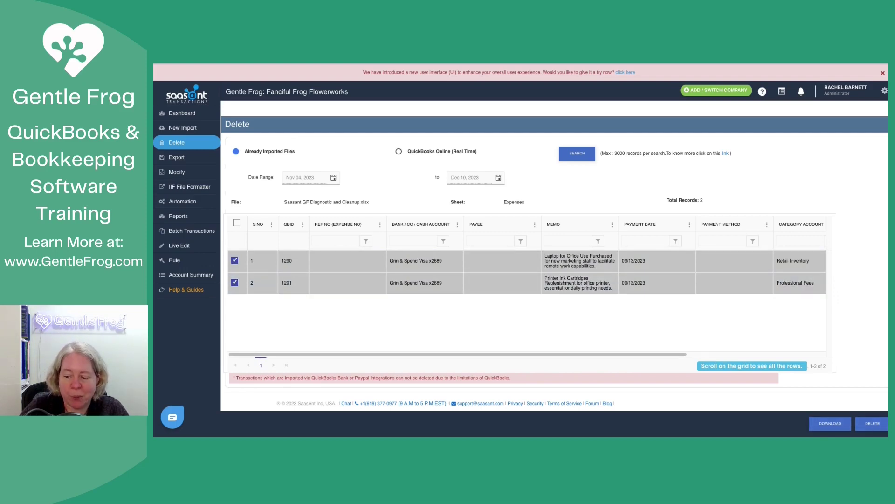
Delete the two checked expenses and view the Delete Report: 2 deleted, 0 errors
click(873, 423)
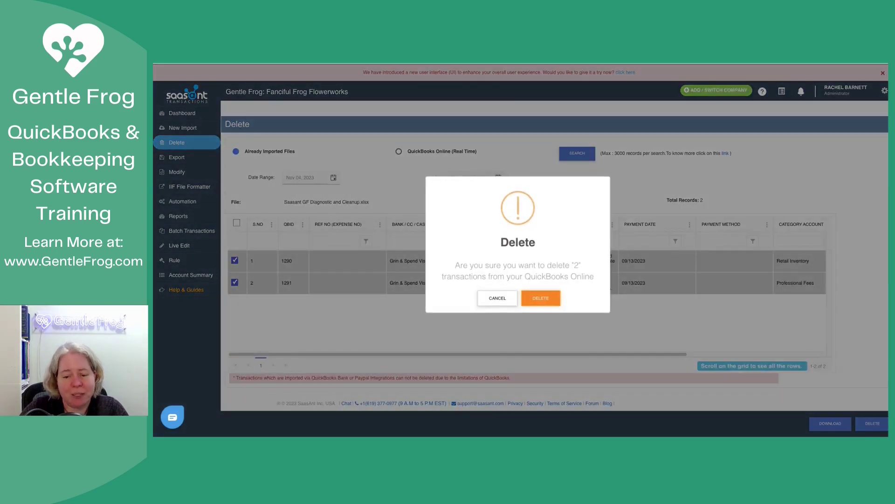
click(541, 297)
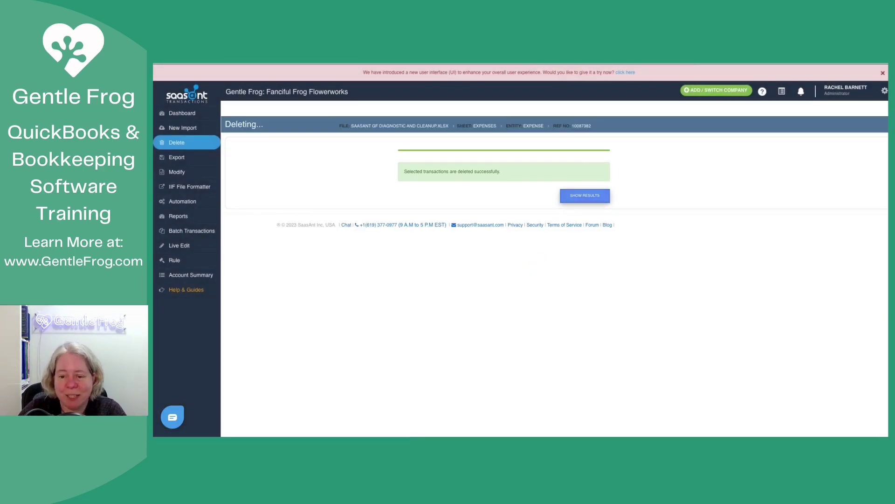
click(584, 196)
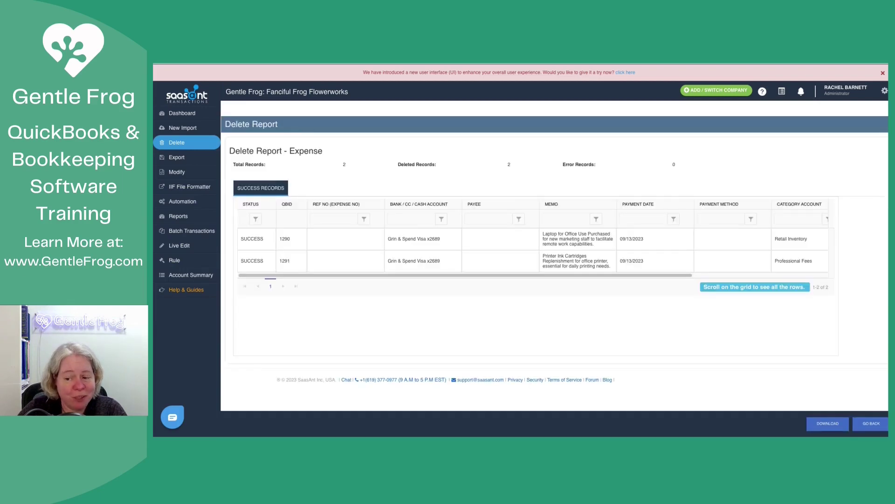